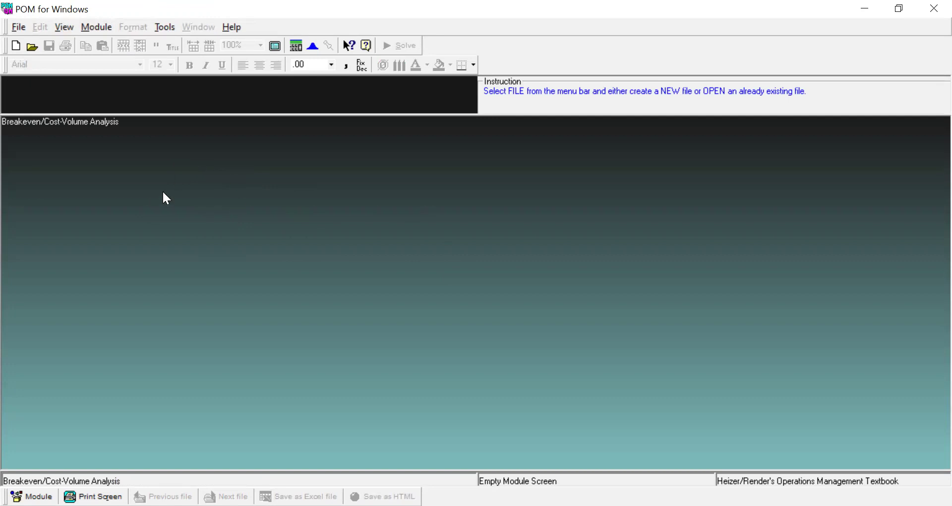
- Create a Cost-Volume Analysis data set titled "KASUS 2" with 3 costs and 3 options
click(15, 47)
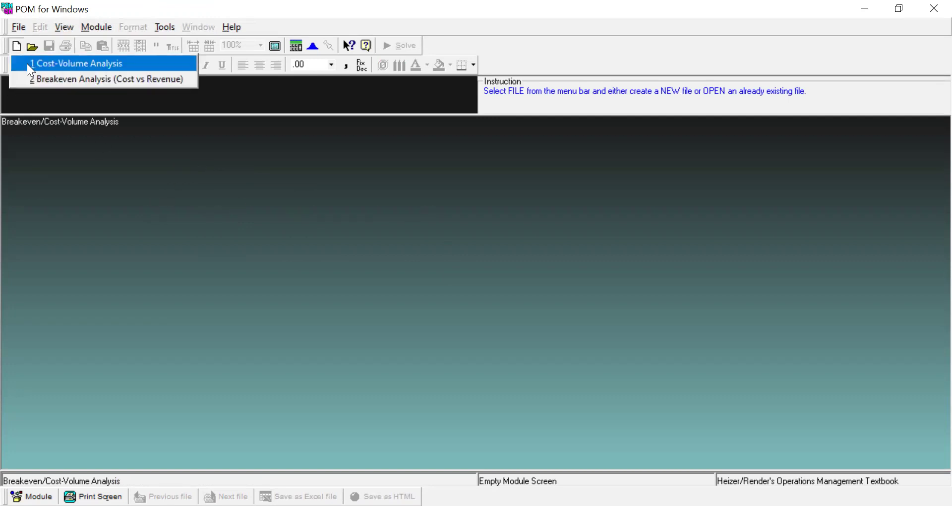
click(27, 63)
text(KASUS 2)
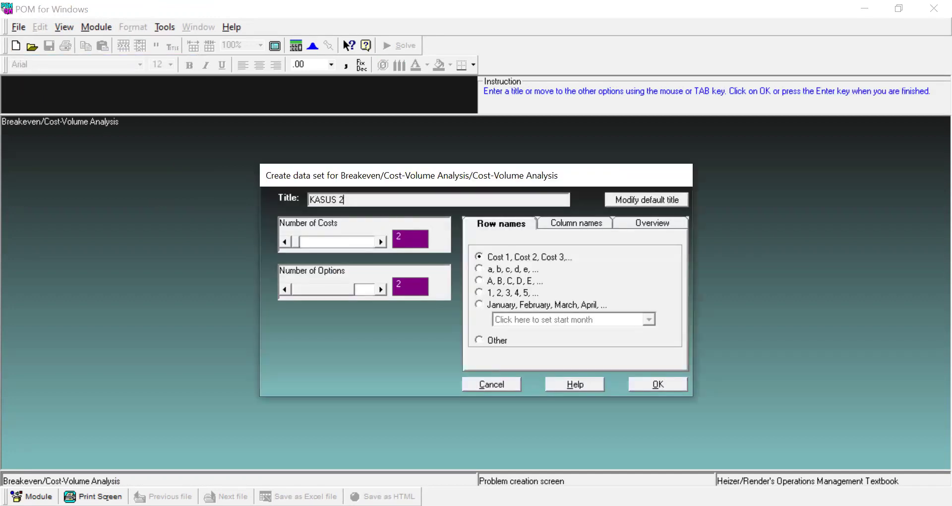
click(380, 242)
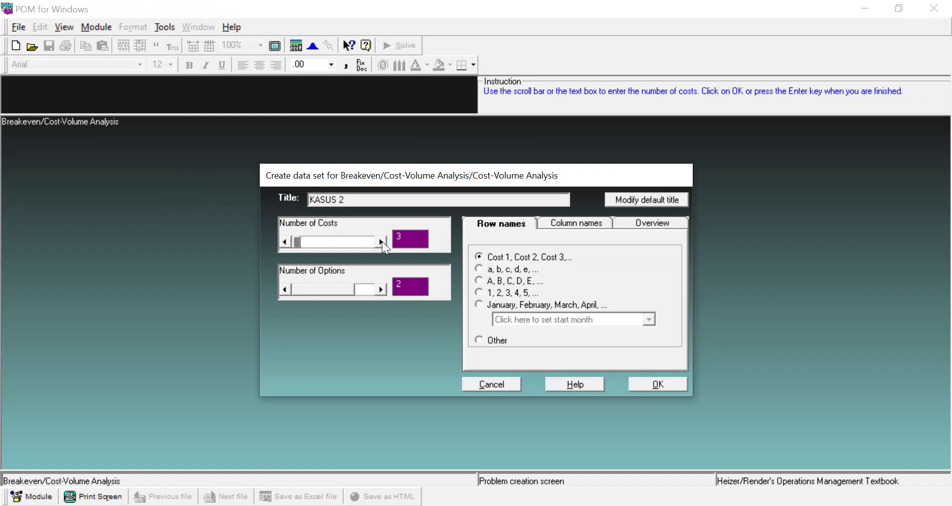
click(377, 291)
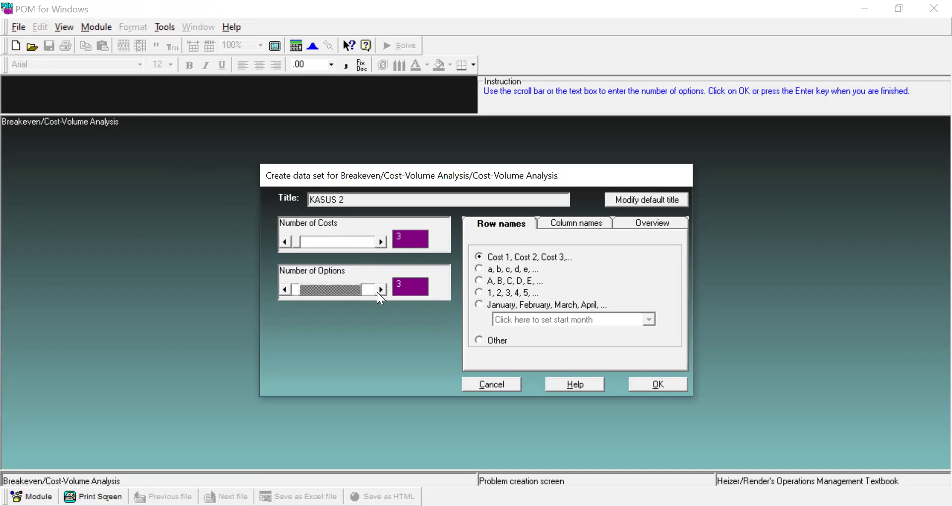
click(657, 383)
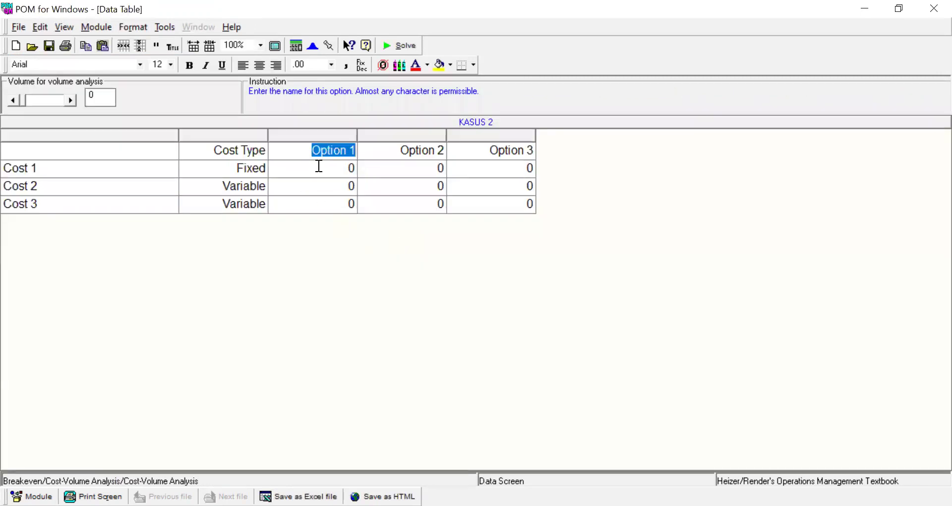
- Name the three option columns "Pilihan 1", "Pilihan 2" and "Pilihan 3"
text(Pilihan 1)
key(Return)
text(Pilihan 2)
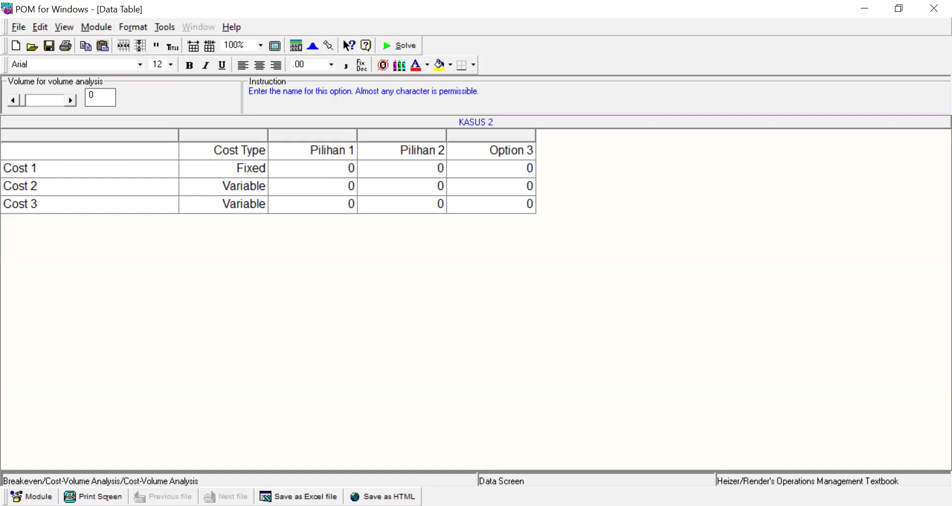
key(Return)
text(Pilihan 2)
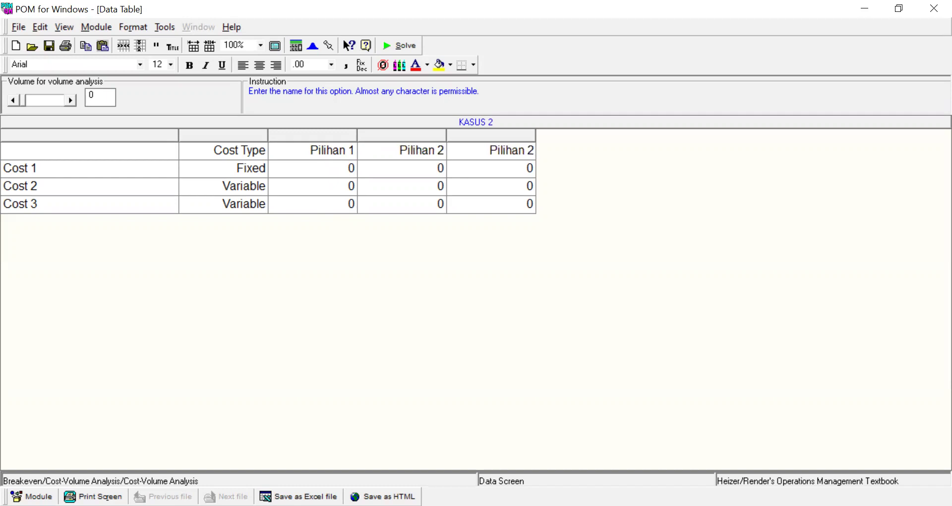
key(BackSpace)
text(3)
key(Return)
click(319, 165)
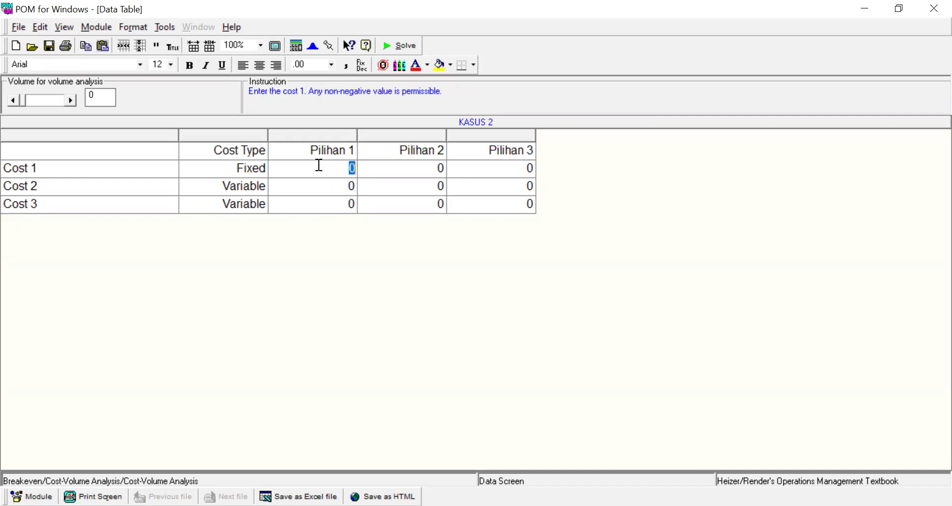
- Name the three cost rows "Fixed Cost", "Biaya Variabel 1" and "Biaya Variabel 2"
click(55, 163)
text(Fixed Cost)
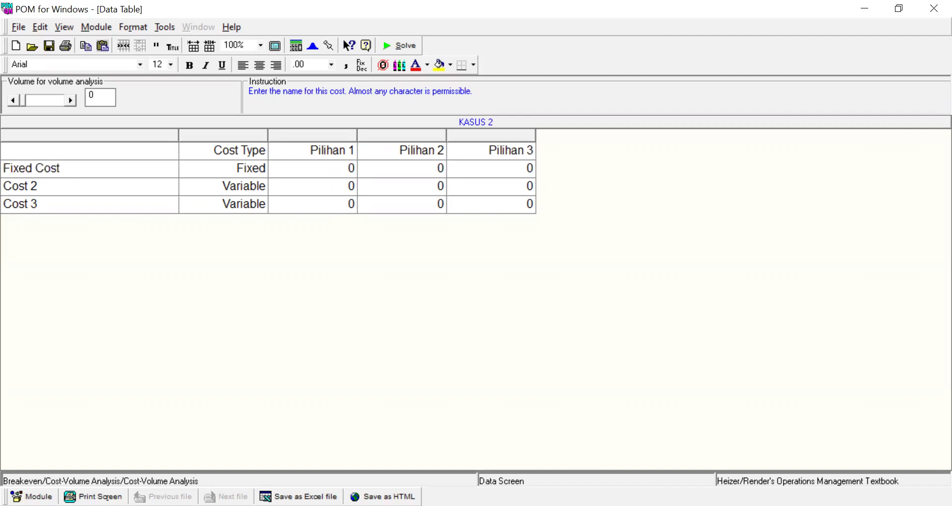
key(Return)
text(Biaya Variabel 1)
key(Return)
text(B)
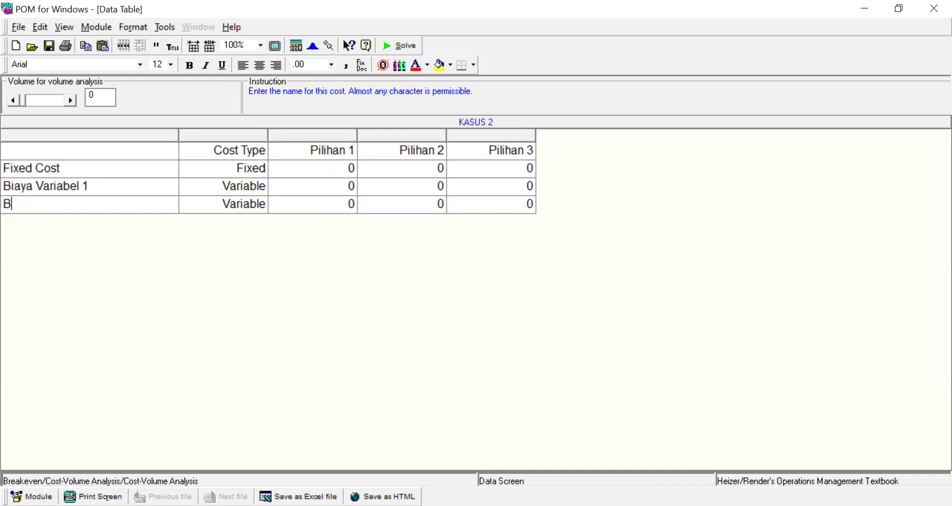
text(iaya Variabel 2)
key(Return)
- Enter fixed costs of 400000 for Pilihan 1, 800000 for Pilihan 2 and 1200000 for Pilihan 3
key(Return)
key(Return)
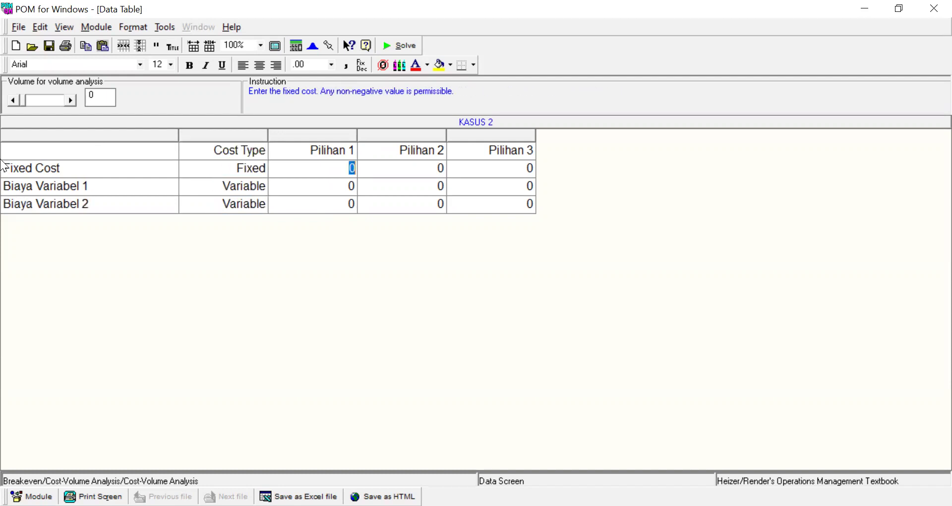
text(400000)
key(Return)
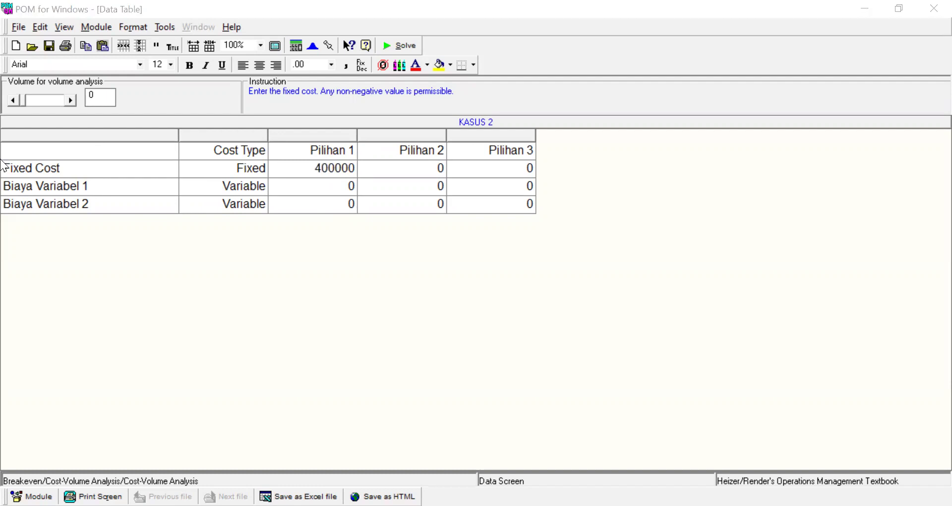
text(8)
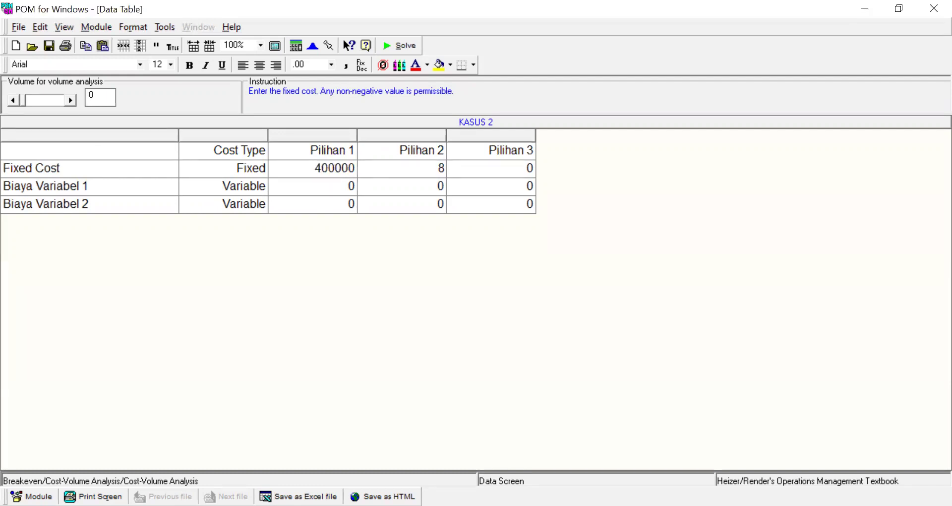
key(minus)
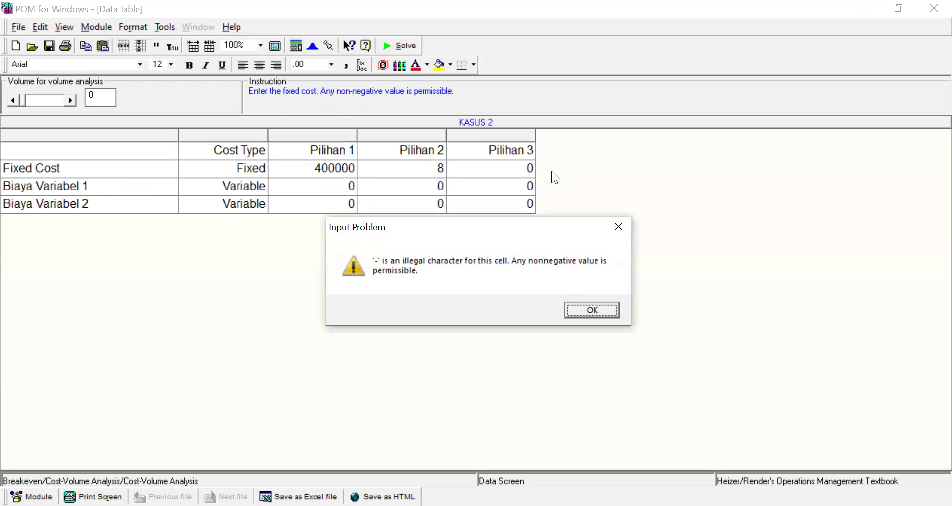
click(618, 226)
double_click(440, 168)
text(80000)
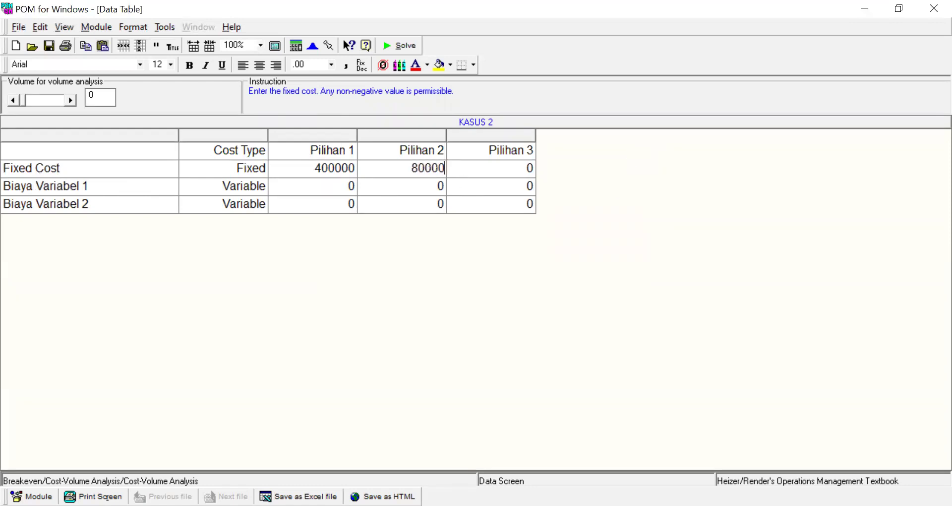
text(0)
key(Tab)
text(1200)
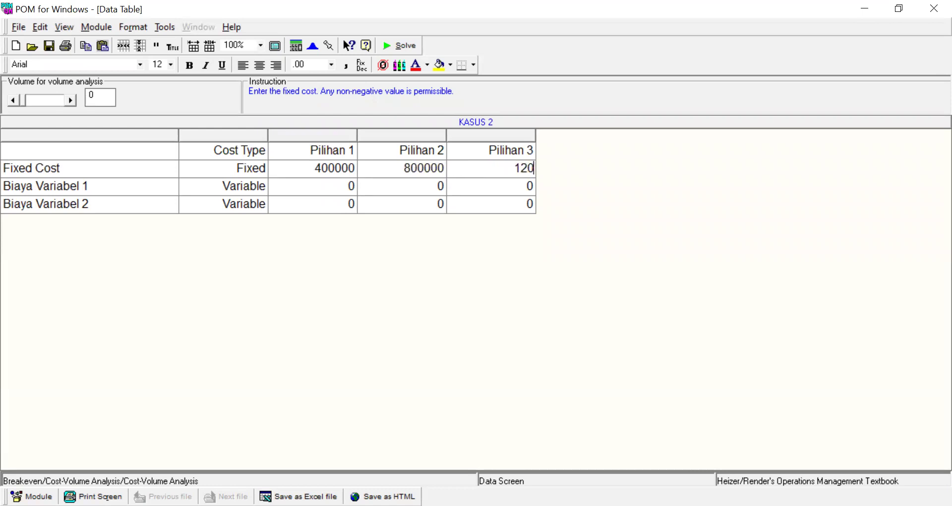
text(000)
key(Return)
- Enter the variable costs for Pilihan 1: 10000 for Biaya Variabel 1 and 8000 for Biaya Variabel 2
key(Left)
key(Left)
key(Tab)
text(10000)
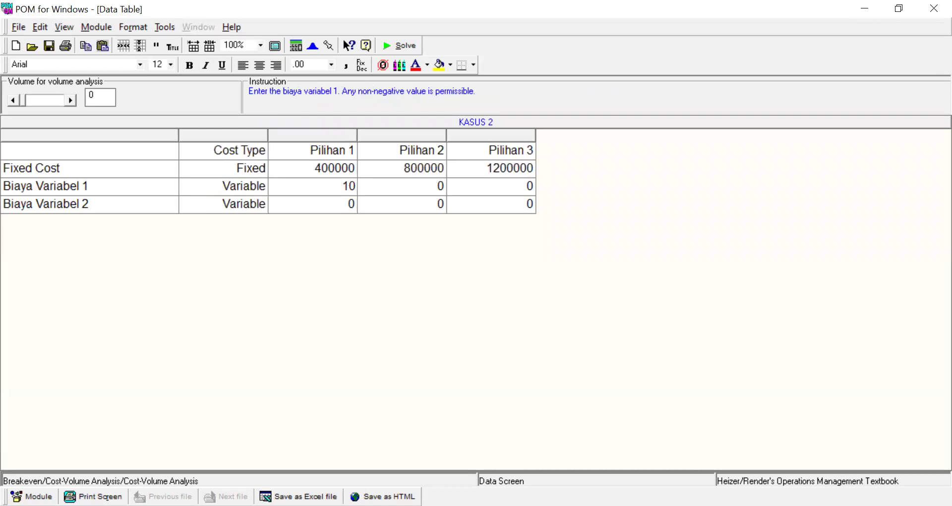
key(Return)
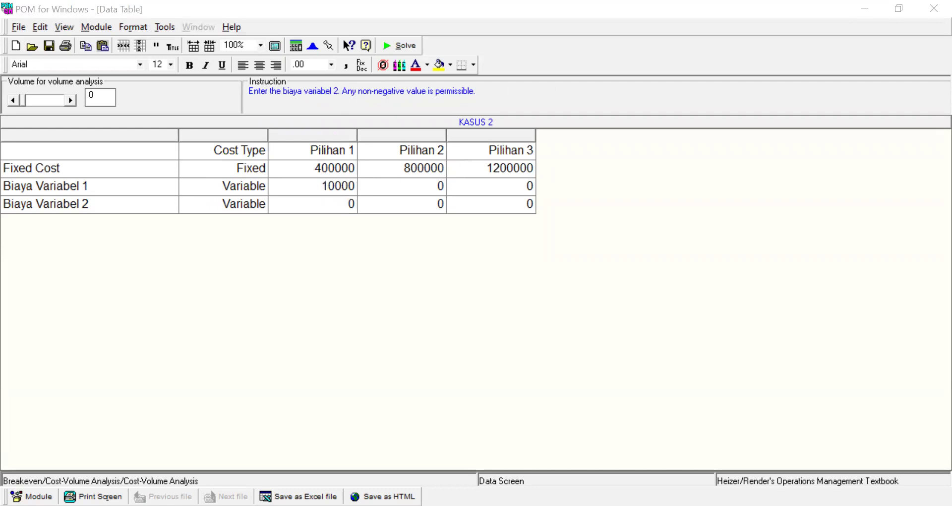
text(8000)
key(Tab)
- Enter the variable costs for Pilihan 2: 8000 for Biaya Variabel 1 and 6000 for Biaya Variabel 2
key(Up)
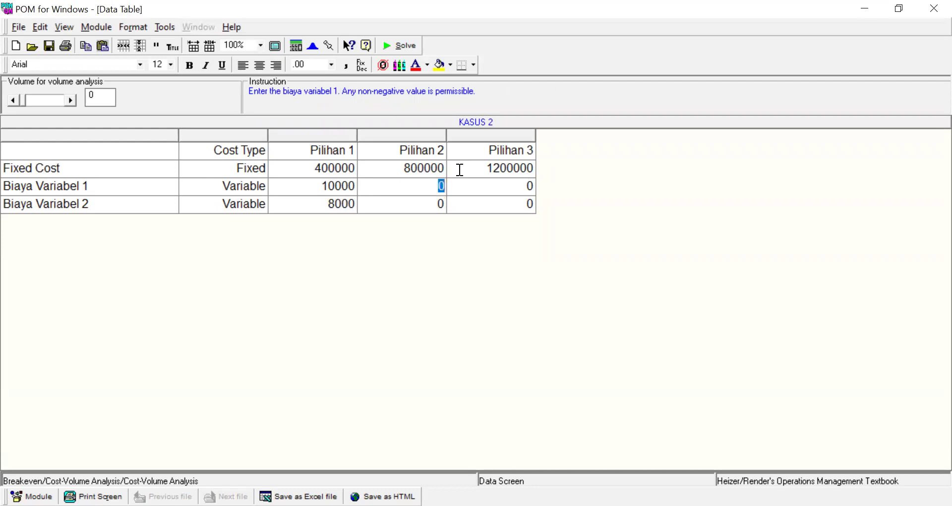
text(8000)
key(Return)
text(6000)
key(Tab)
- Enter 6000 for both Biaya Variabel 1 and Biaya Variabel 2 under Pilihan 3
key(Up)
text(6000)
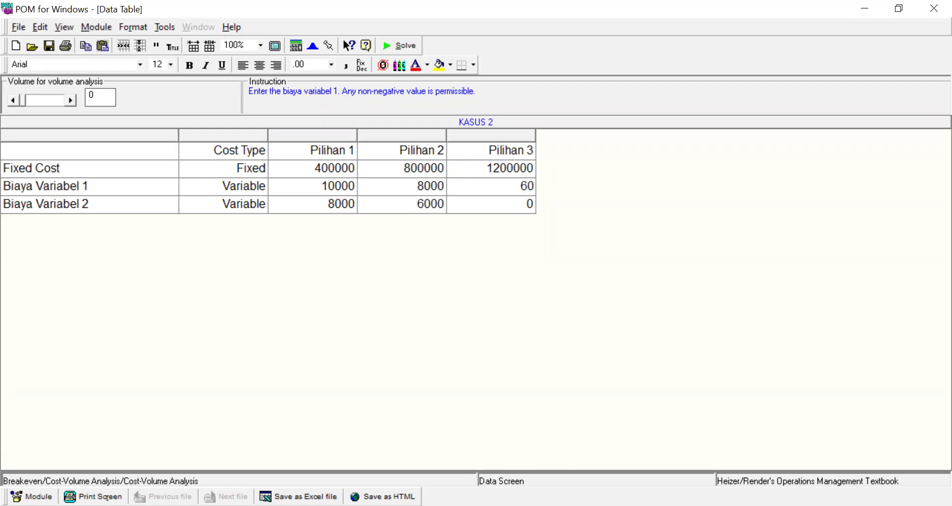
key(Return)
text(6000)
key(Up)
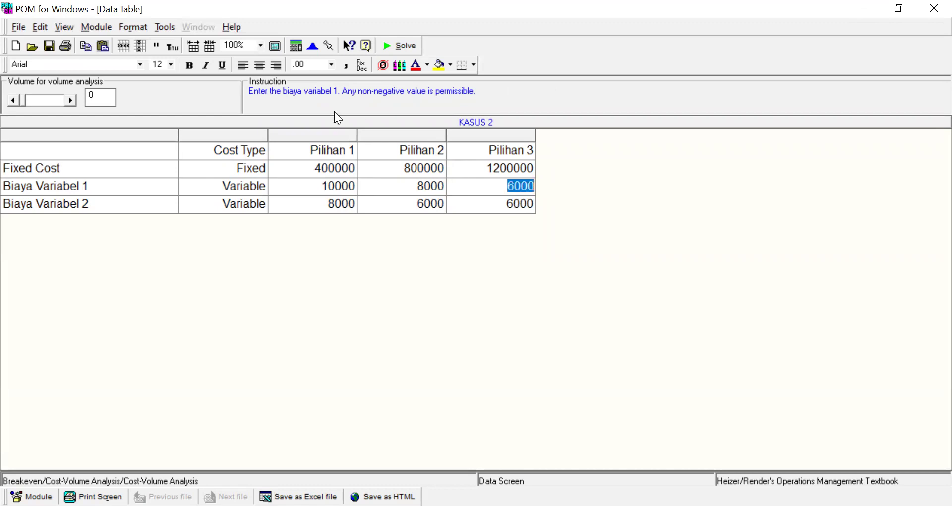
- Set the volume for volume analysis to 1300 and solve the problem
click(102, 94)
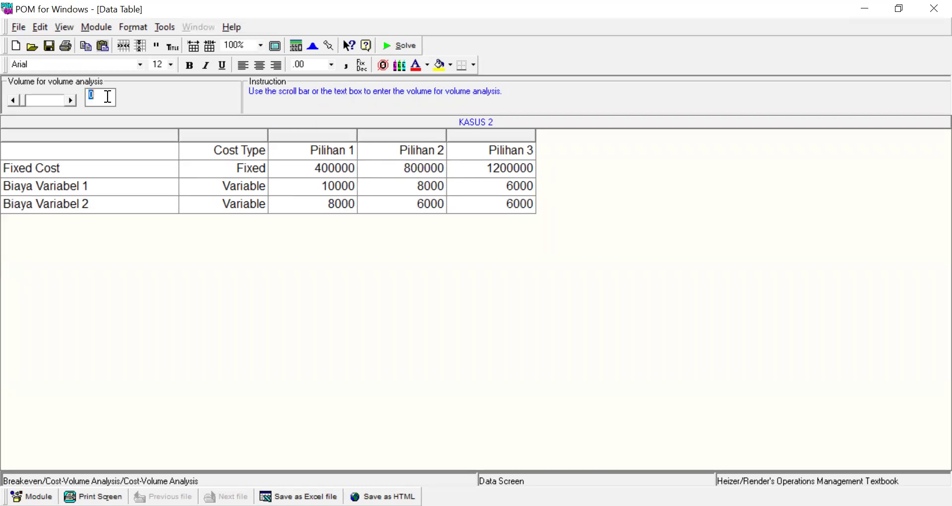
text(1300)
click(224, 153)
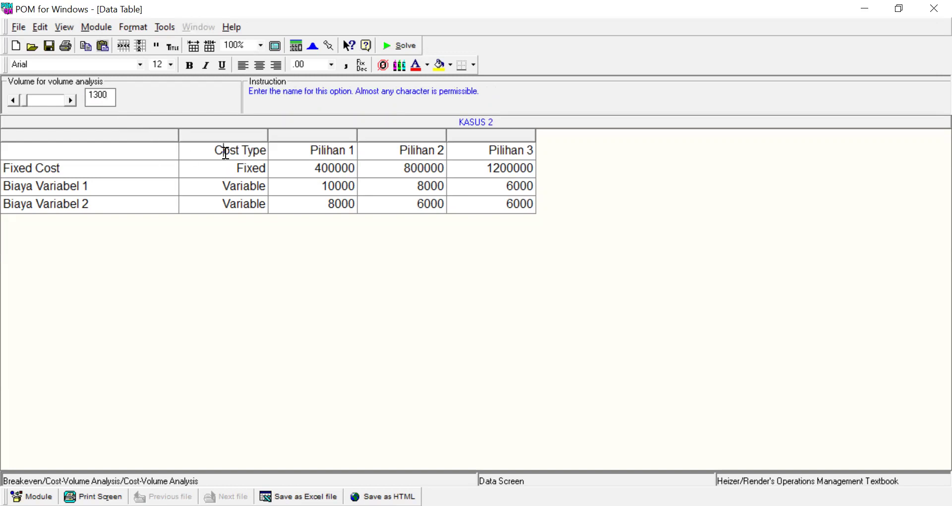
click(415, 46)
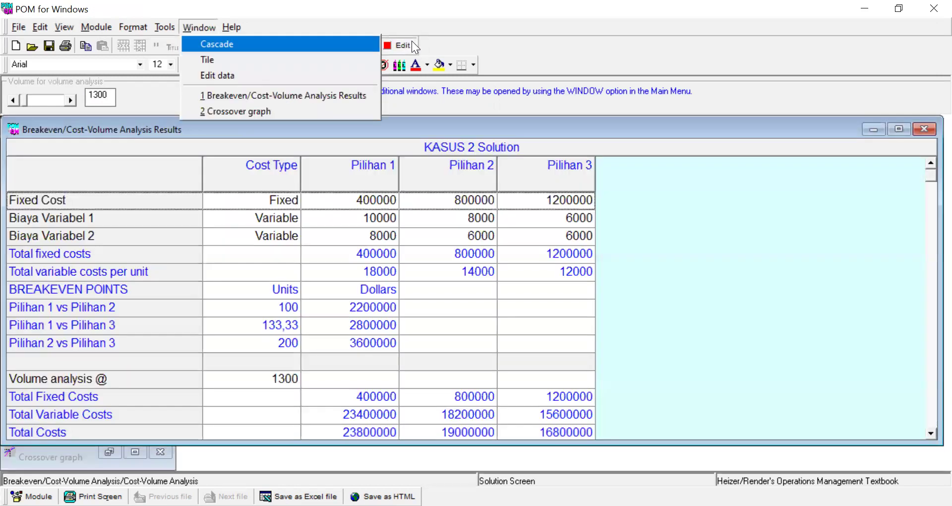
- View the crossover graph and switch back to the Breakeven/Cost-Volume Analysis Results table
click(280, 107)
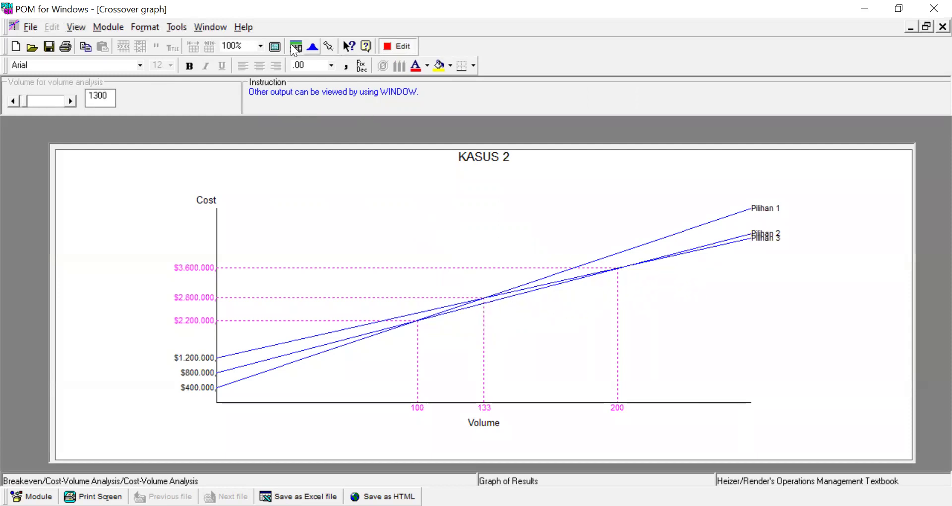
click(213, 26)
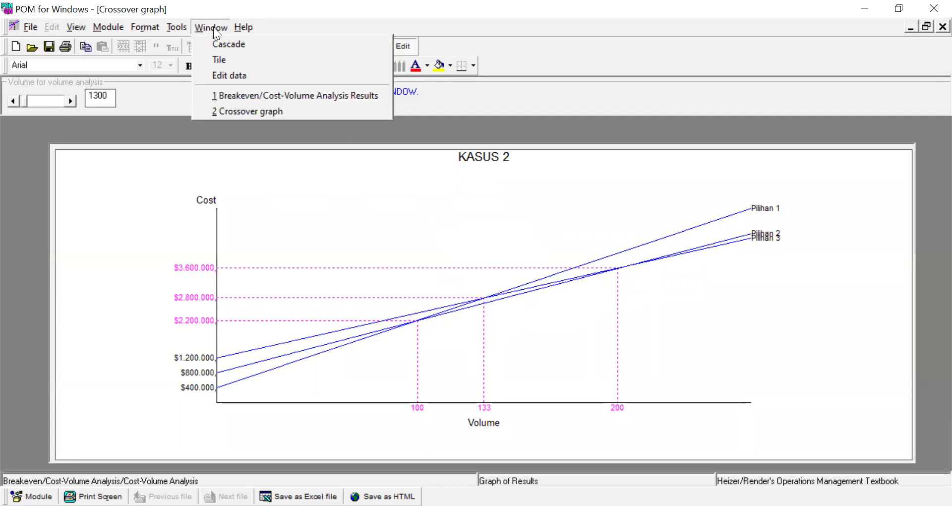
click(233, 96)
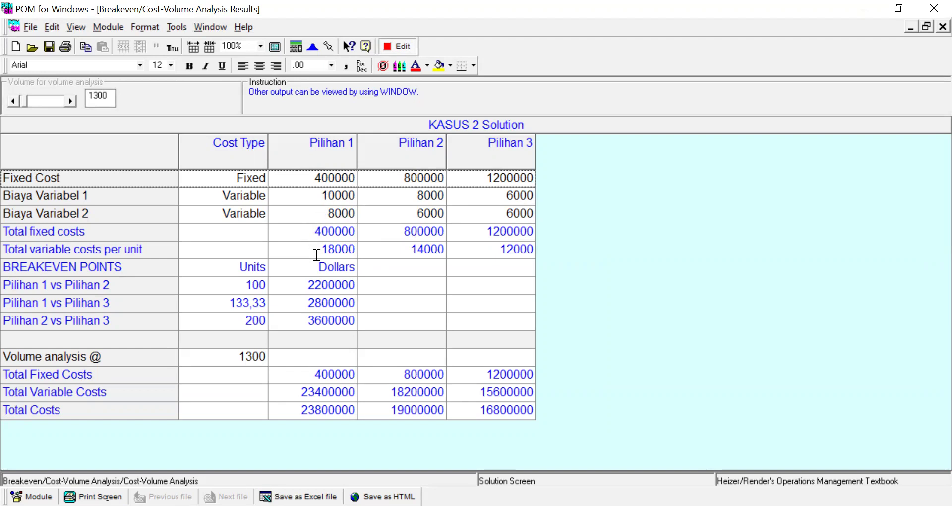
- Examine the total variable costs per unit and the breakeven points between each pair of options in units and dollars
drag(325, 249, 526, 253)
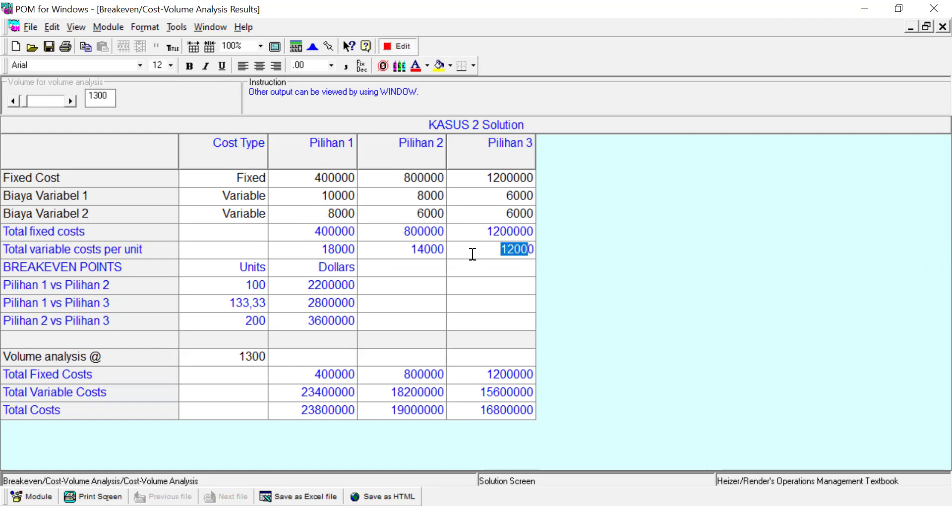
click(311, 283)
drag(310, 283, 348, 284)
drag(243, 283, 272, 284)
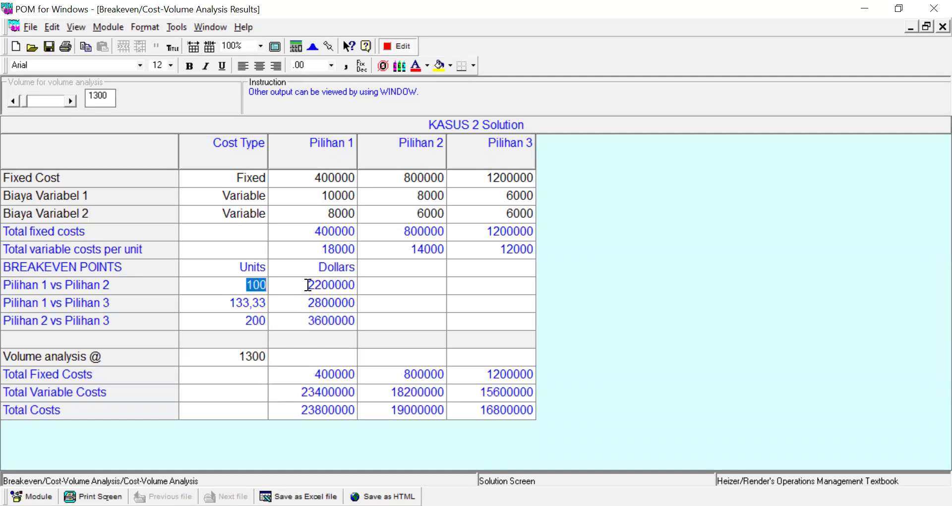
click(348, 284)
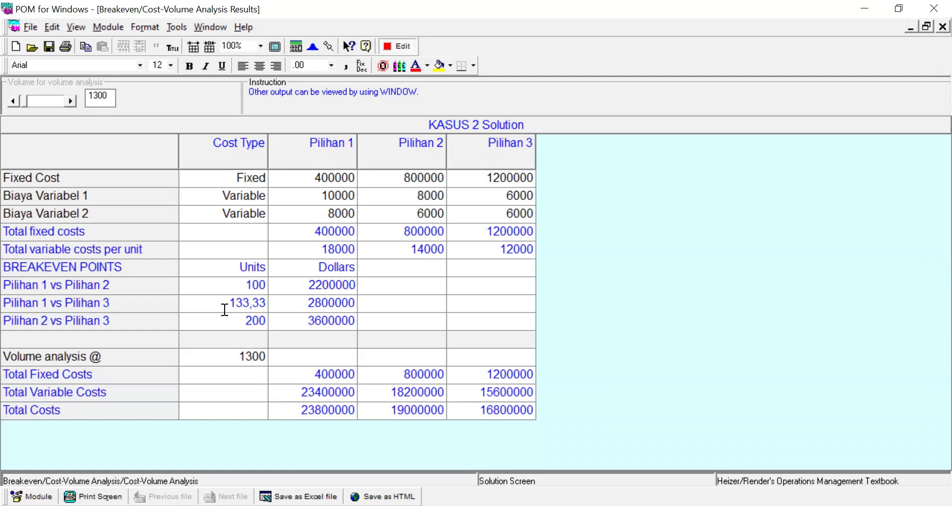
click(262, 302)
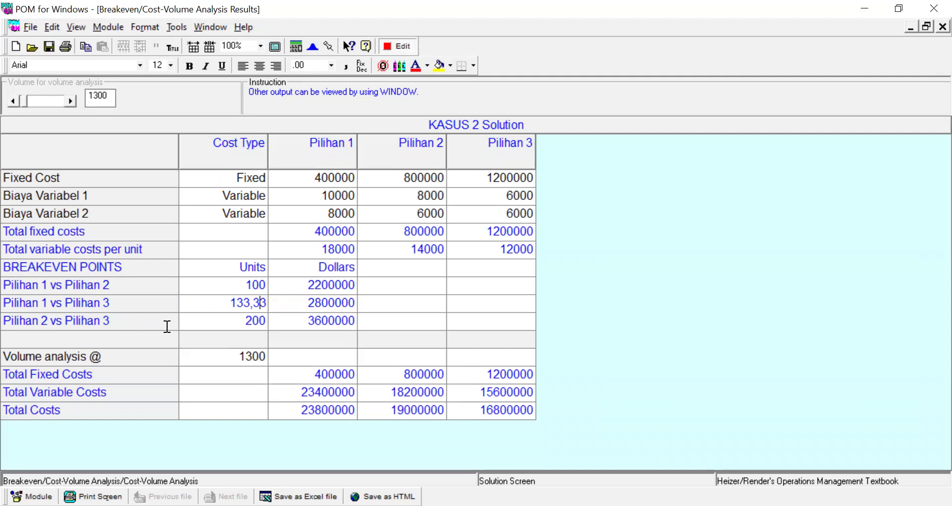
drag(247, 320, 262, 322)
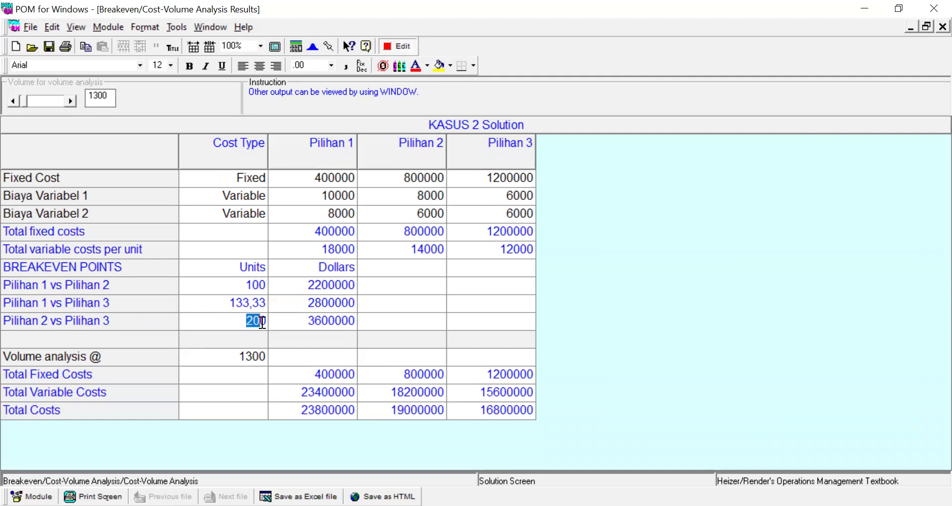
drag(312, 321, 323, 322)
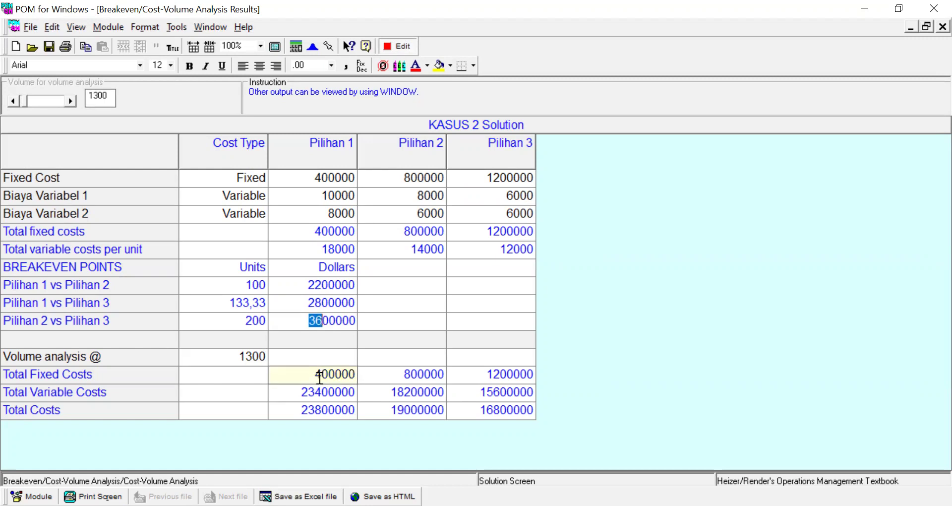
- Examine the total variable costs and total costs of Pilihan 1 in the volume analysis
drag(302, 392, 329, 392)
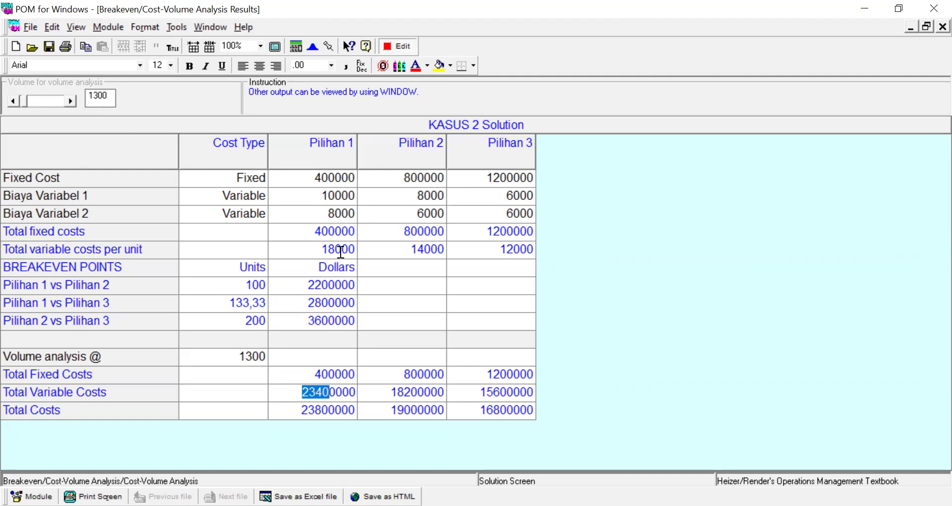
click(317, 391)
drag(305, 411, 352, 413)
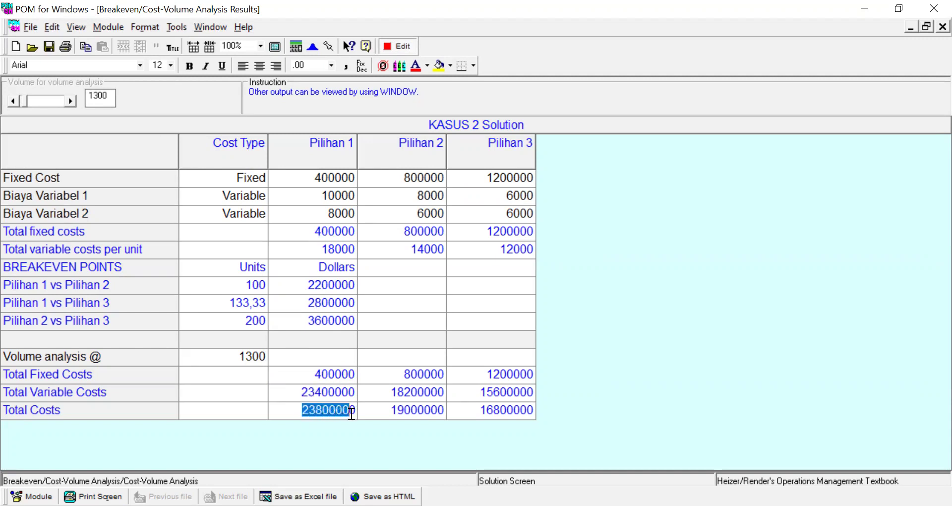
- Examine the total fixed costs of Pilihan 1 and the fixed, variable and total costs of Pilihan 2 in the volume analysis
drag(316, 375, 322, 394)
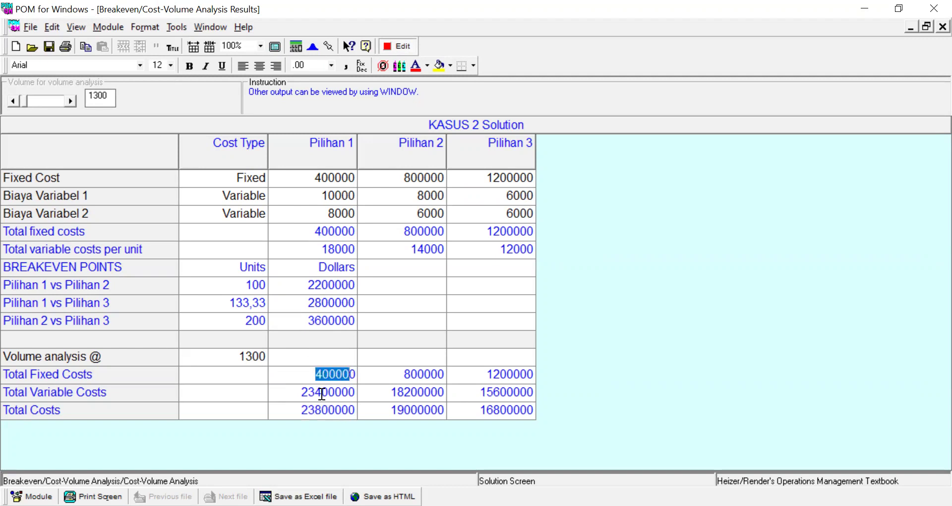
drag(402, 373, 445, 374)
drag(393, 392, 424, 409)
- Examine the total fixed costs, total variable costs and total costs of Pilihan 3 in the volume analysis
drag(487, 374, 525, 376)
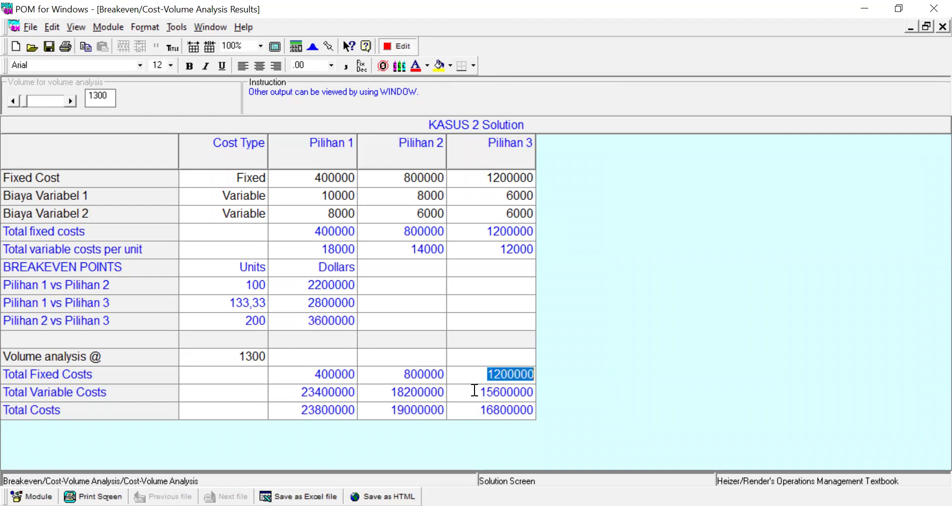
click(474, 390)
drag(475, 390, 532, 391)
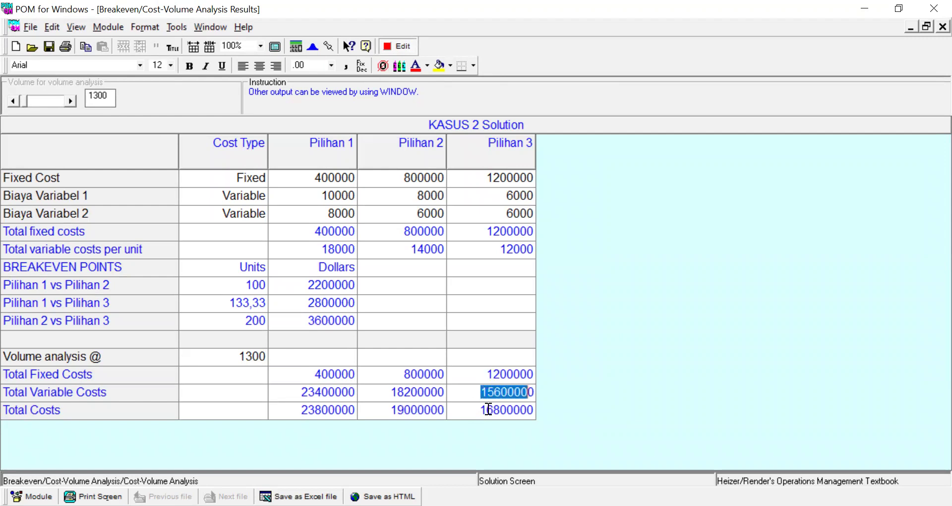
click(481, 410)
drag(482, 410, 530, 410)
- Compare the initial fixed cost of Pilihan 3 with its total costs in the volume analysis
key(alt+Tab)
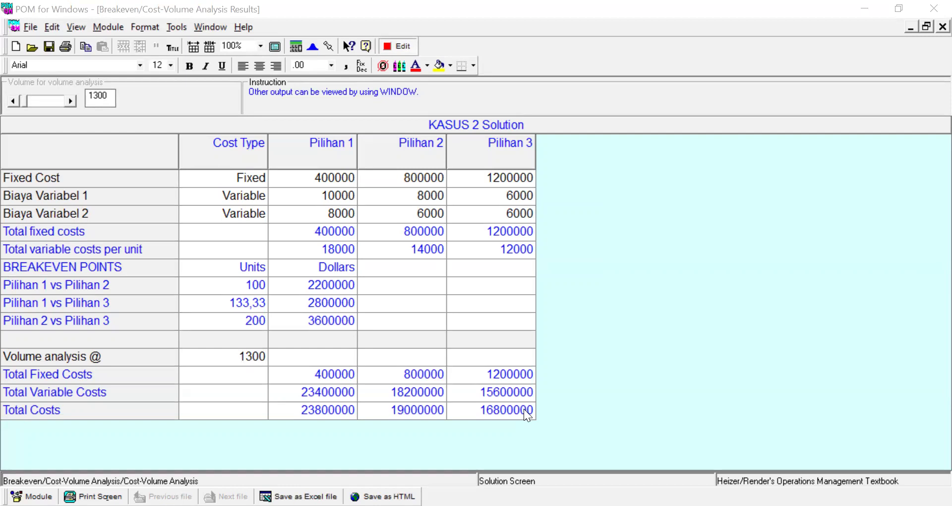
key(alt)
drag(523, 408, 492, 412)
click(493, 411)
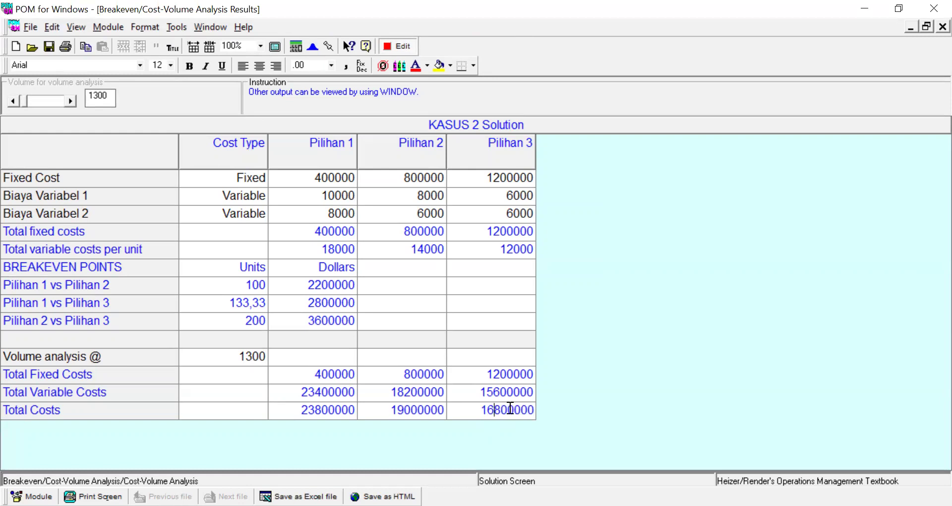
drag(478, 410, 526, 410)
drag(488, 179, 527, 181)
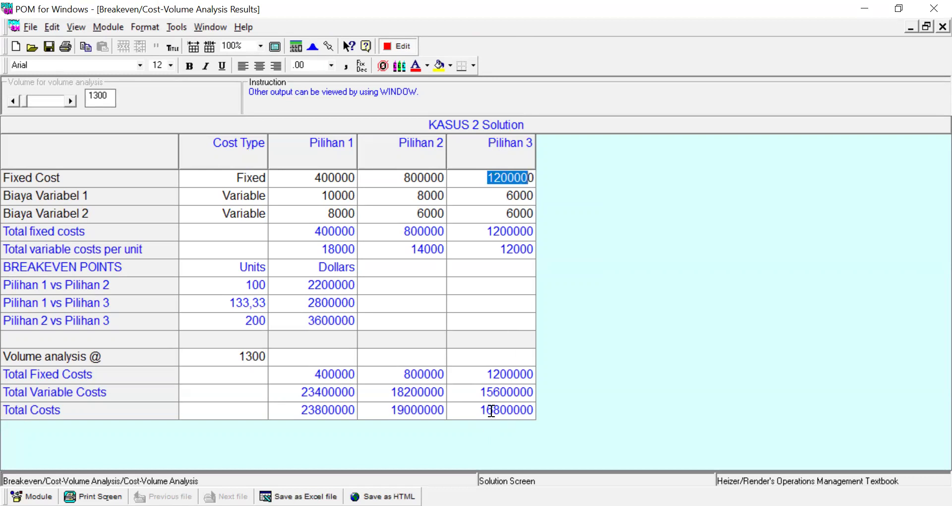
drag(479, 410, 534, 410)
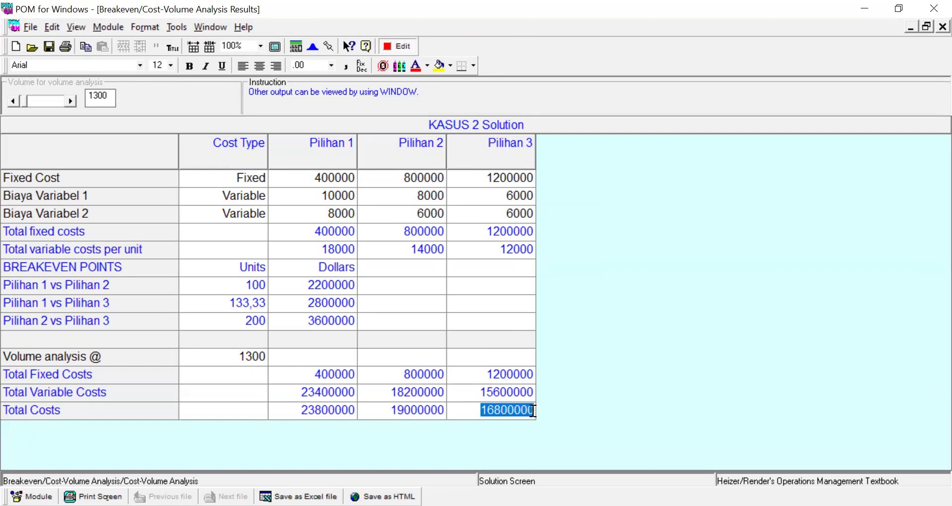
click(505, 411)
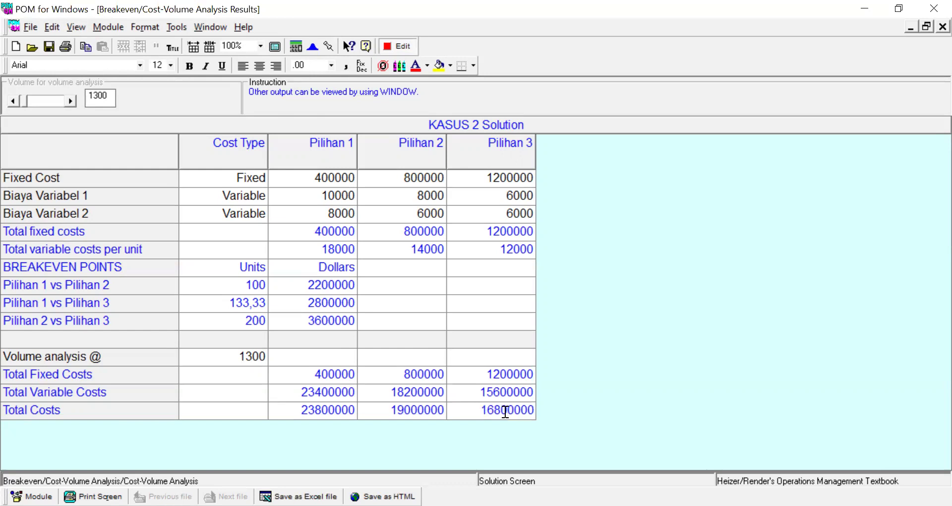